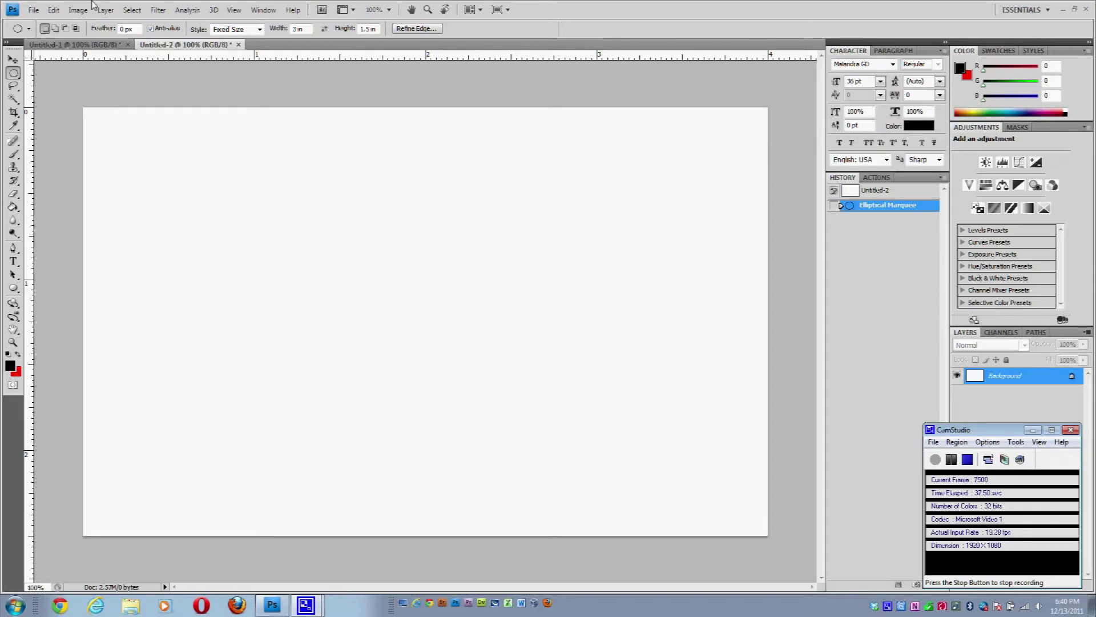
Deselect the oval on Untitled-2 and start a new 4 × 2.5 in, 300 ppi document.
{"action": "left_click", "coordinate": [34, 9]}
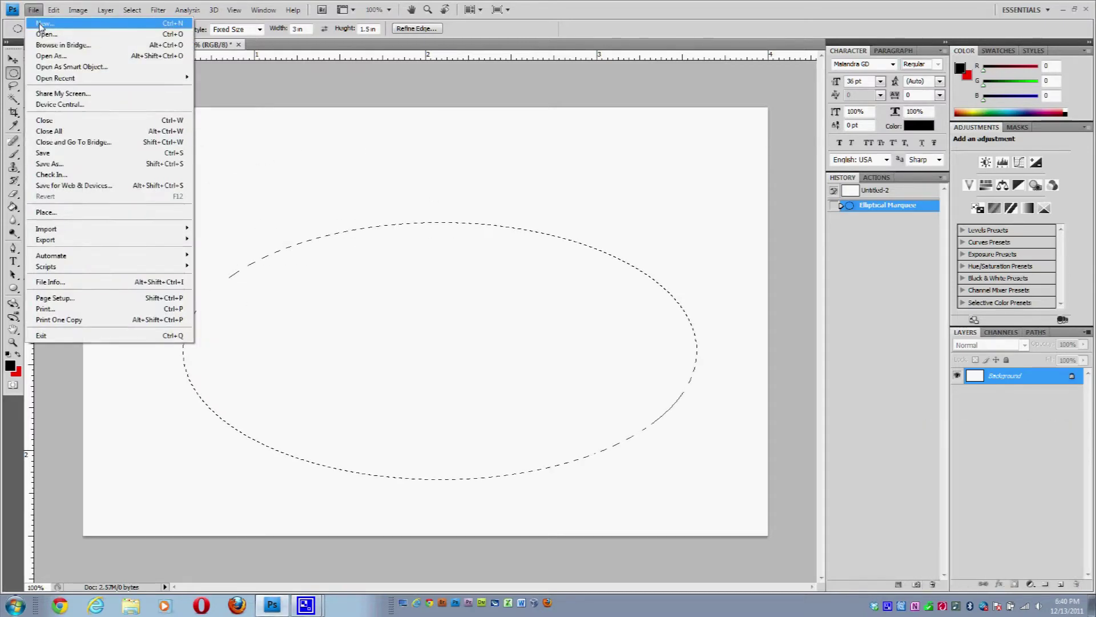
{"action": "left_click", "coordinate": [45, 23]}
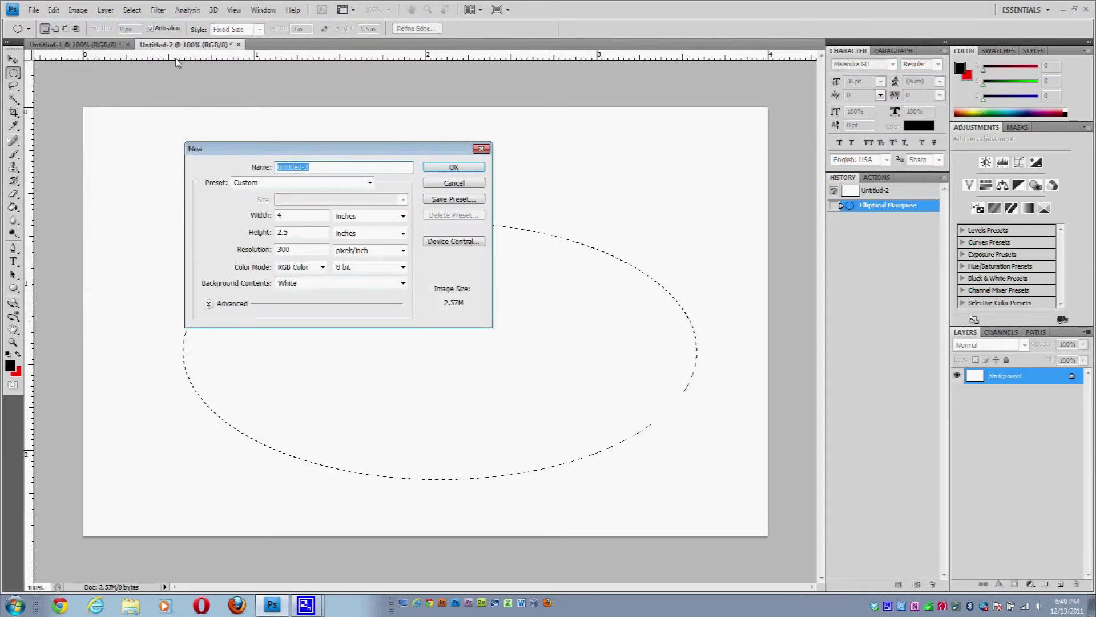
{"action": "left_click", "coordinate": [481, 149]}
{"action": "key", "text": "ctrl+d"}
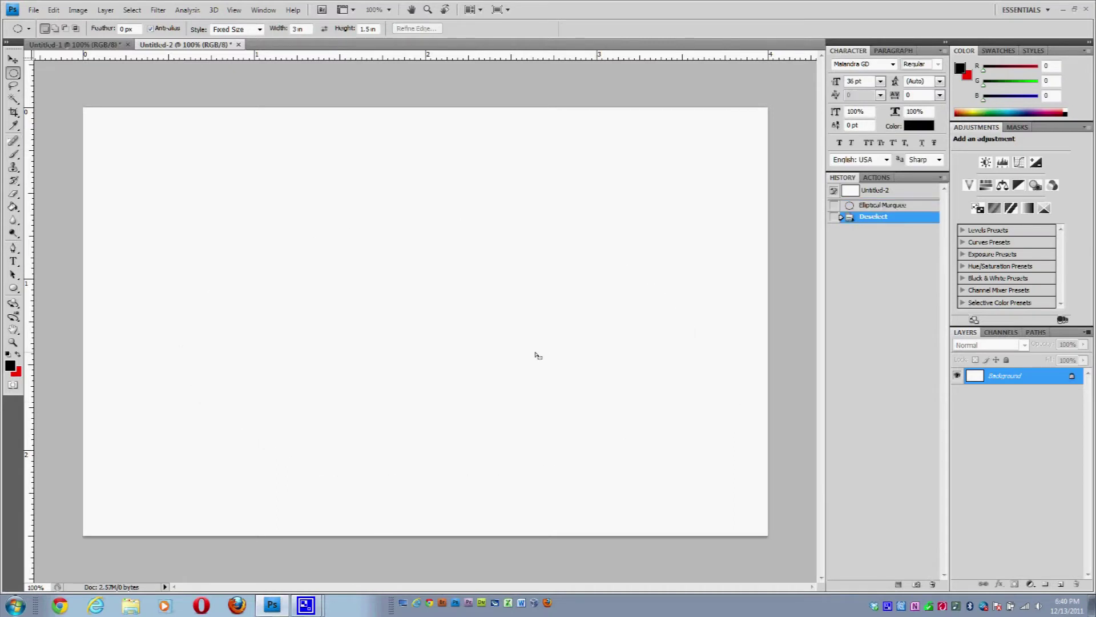
{"action": "left_click", "coordinate": [34, 10]}
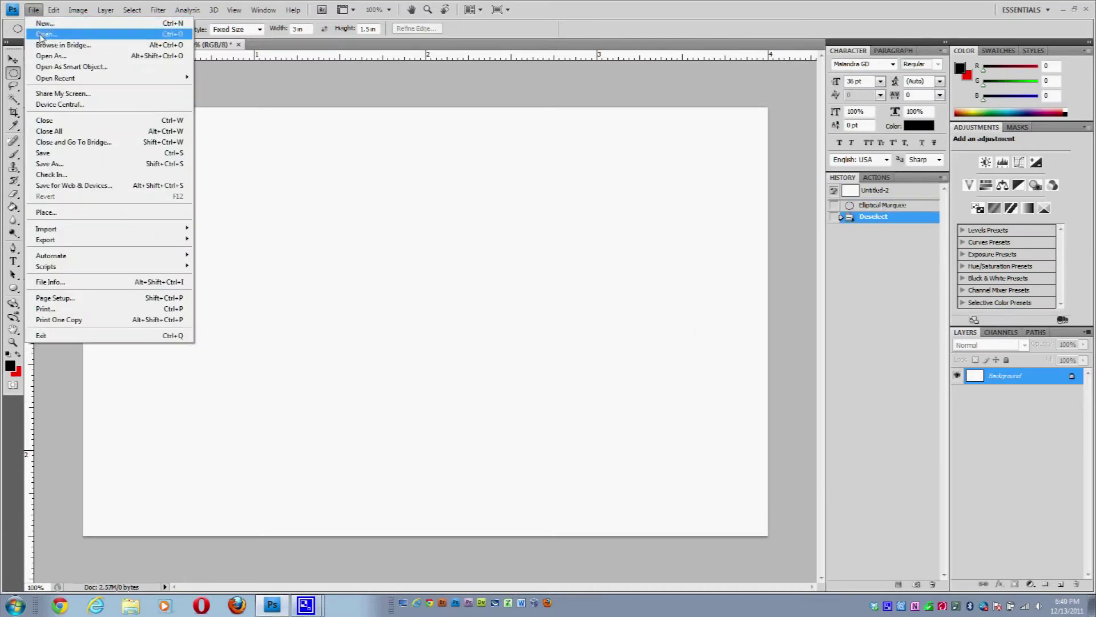
{"action": "left_click", "coordinate": [40, 24]}
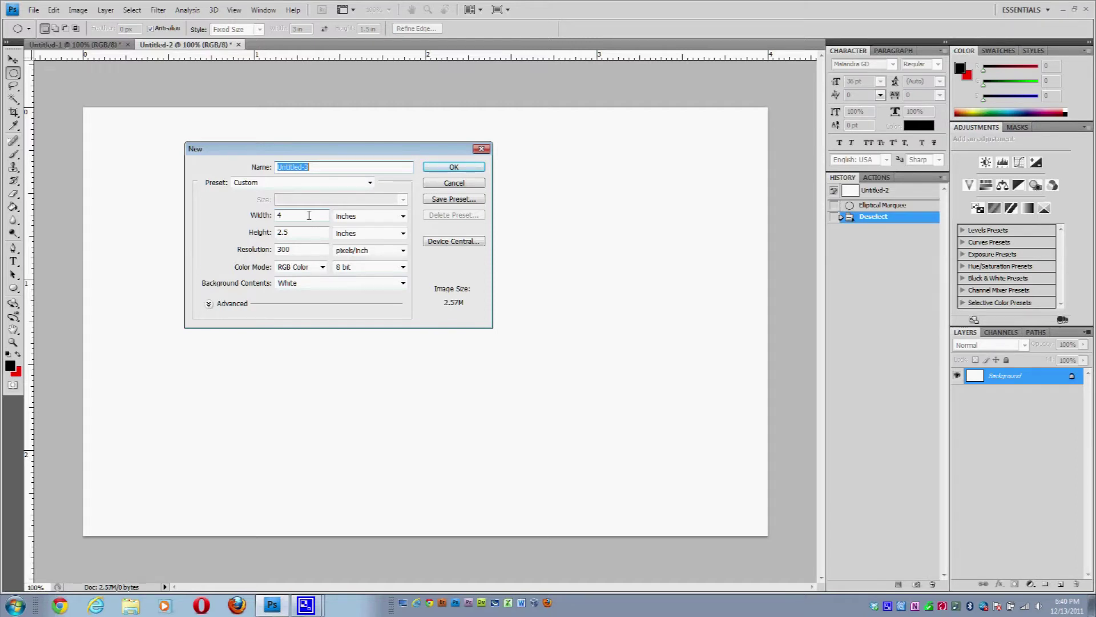
Set Height 2.5 in, keep inches and RGB Color, and create the white Untitled-3 document.
{"action": "left_click", "coordinate": [284, 230]}
{"action": "type", "text": ".5"}
{"action": "left_click", "coordinate": [284, 217]}
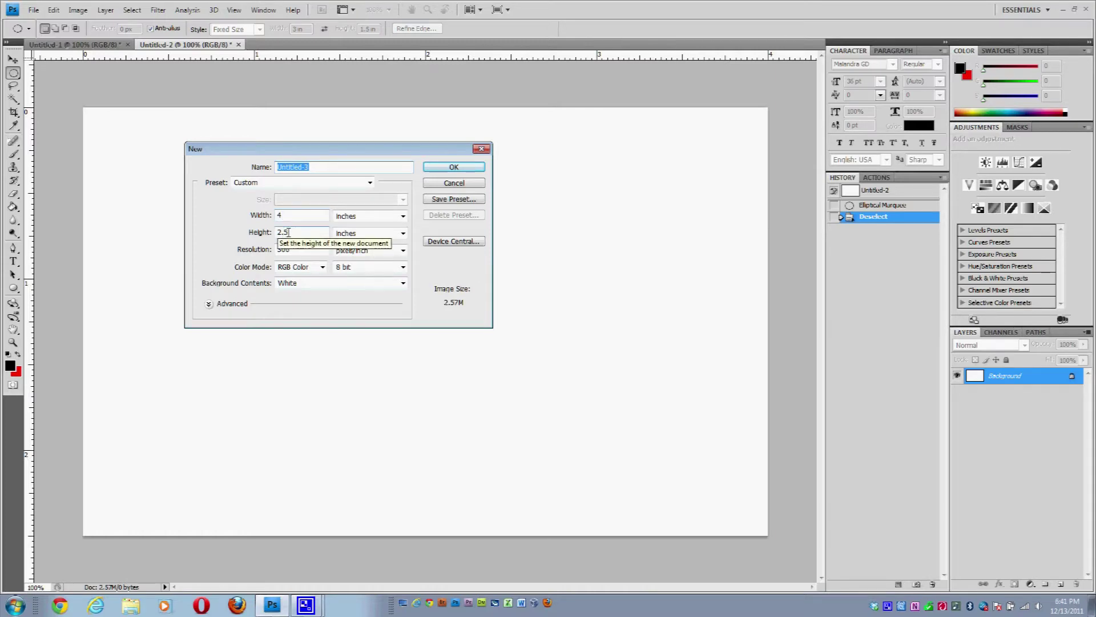
{"action": "left_click", "coordinate": [392, 217]}
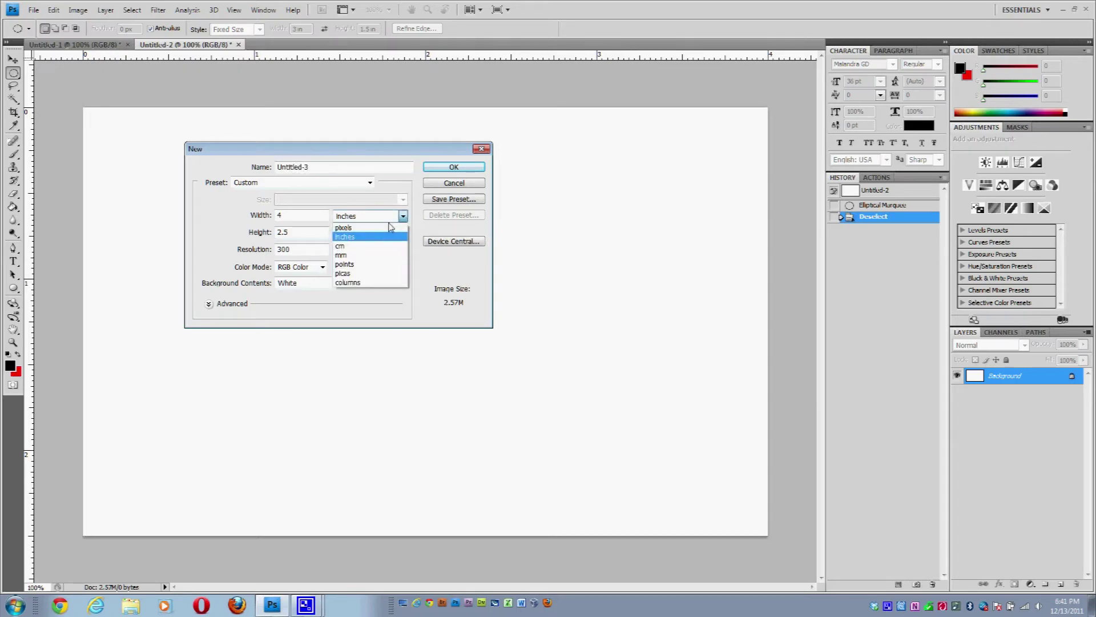
{"action": "left_click", "coordinate": [355, 214]}
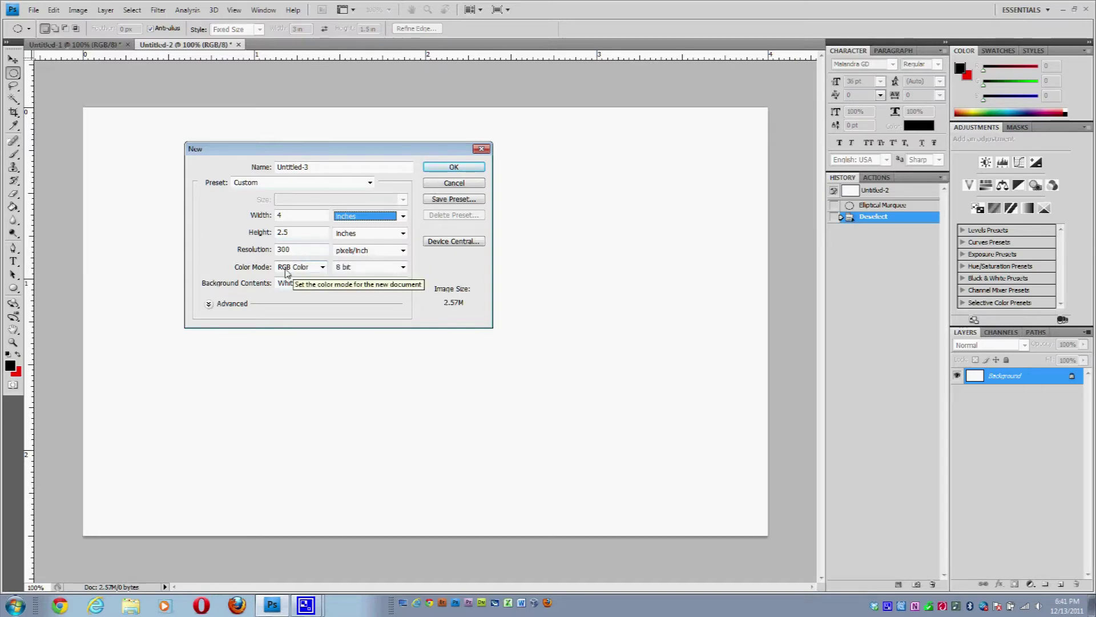
{"action": "left_click", "coordinate": [326, 269]}
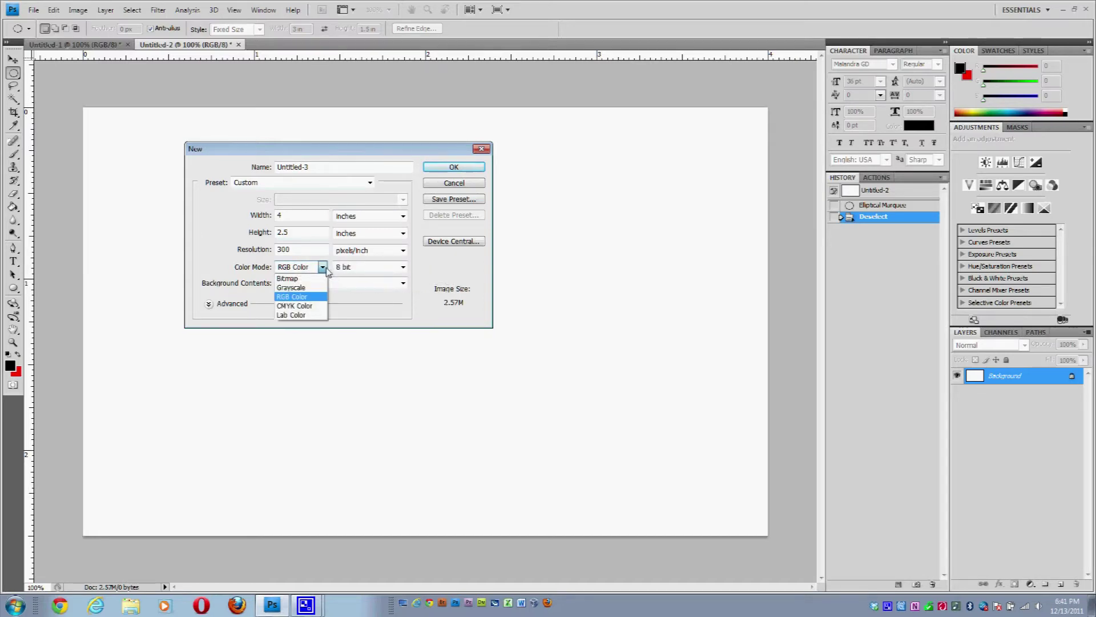
{"action": "left_click", "coordinate": [314, 298]}
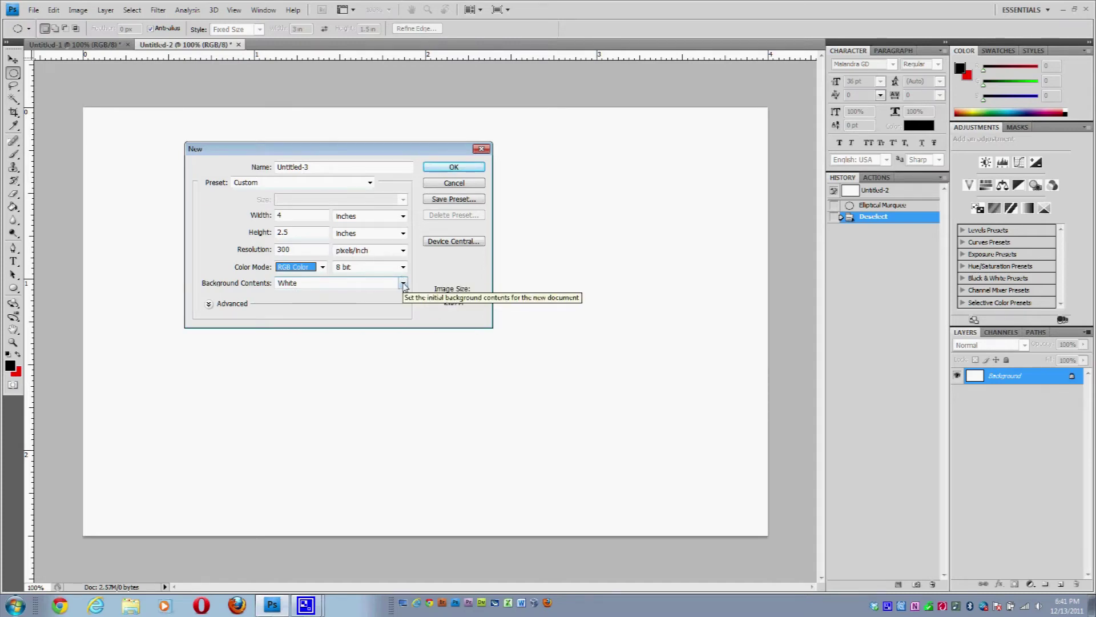
{"action": "left_click", "coordinate": [454, 167]}
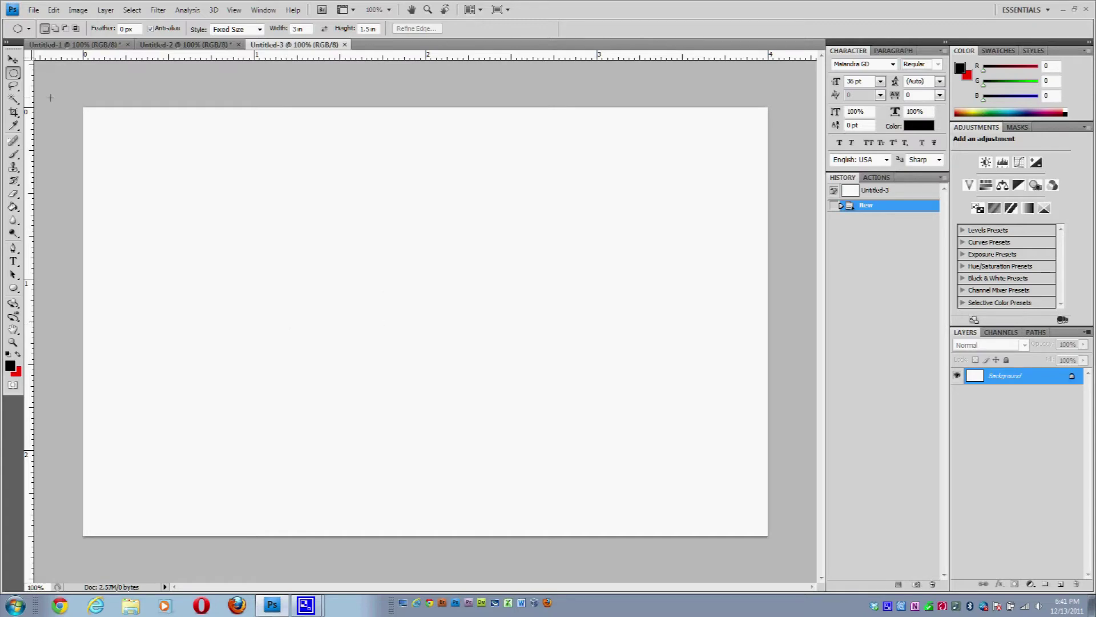
Make a fixed 3 × 1.5 in elliptical selection and drag it to the canvas centre.
{"action": "left_click", "coordinate": [14, 77]}
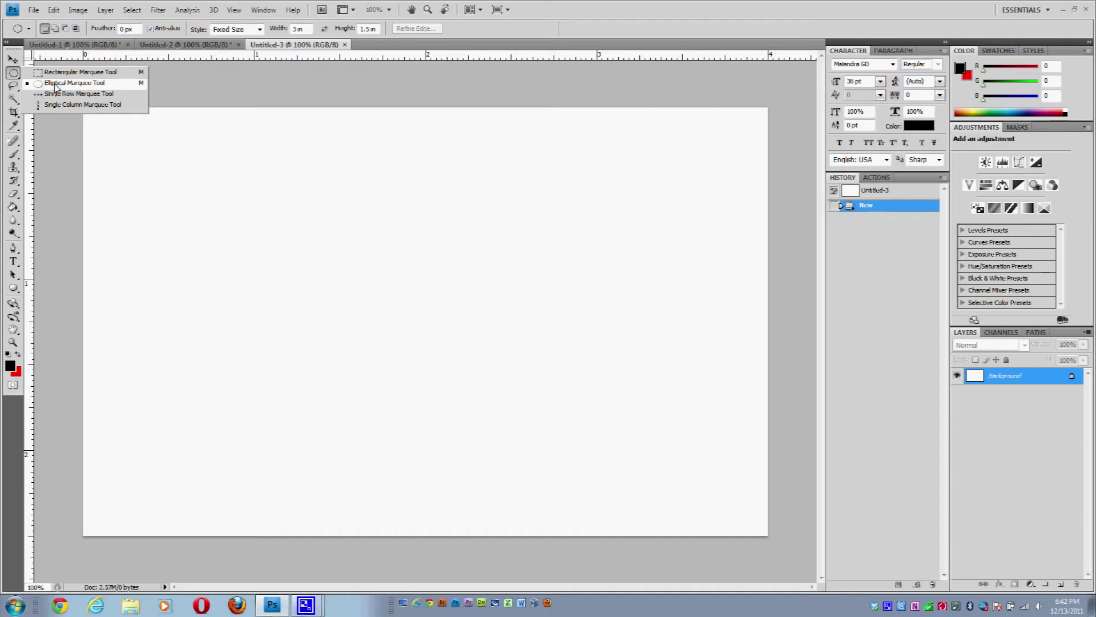
{"action": "left_click", "coordinate": [56, 83]}
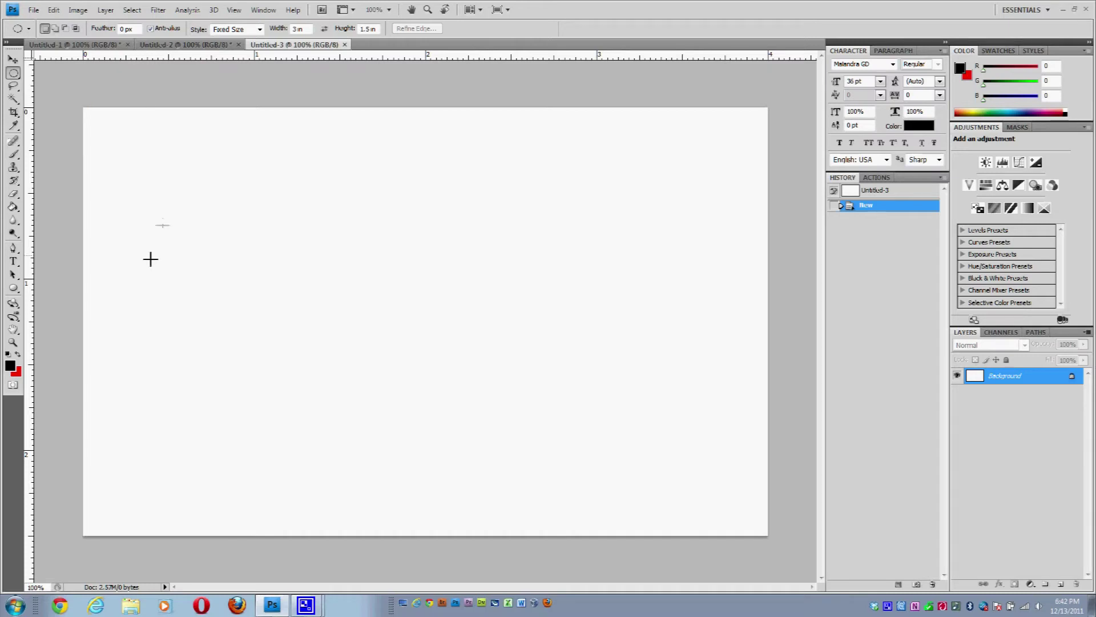
{"action": "left_click", "coordinate": [170, 233]}
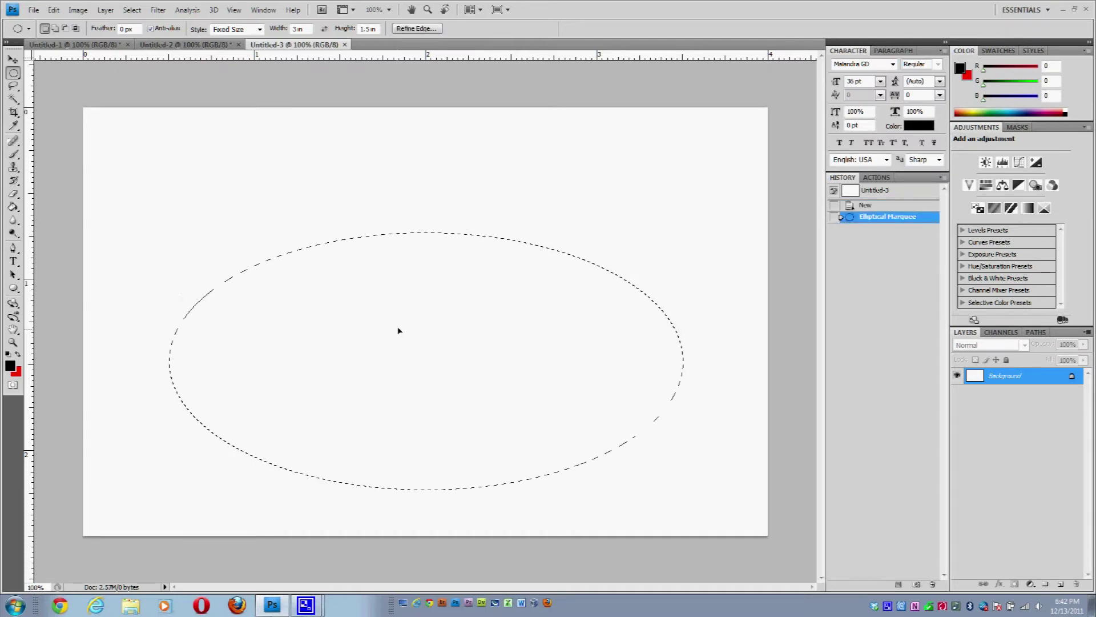
{"action": "left_click_drag", "start_coordinate": [399, 330], "coordinate": [399, 270]}
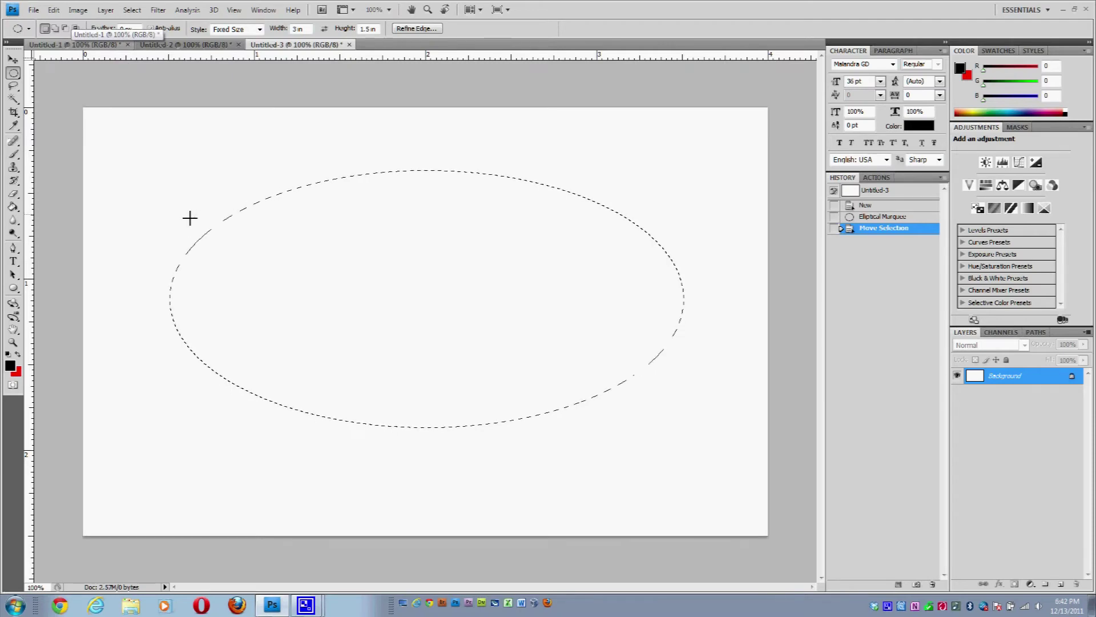
{"action": "left_click", "coordinate": [53, 10]}
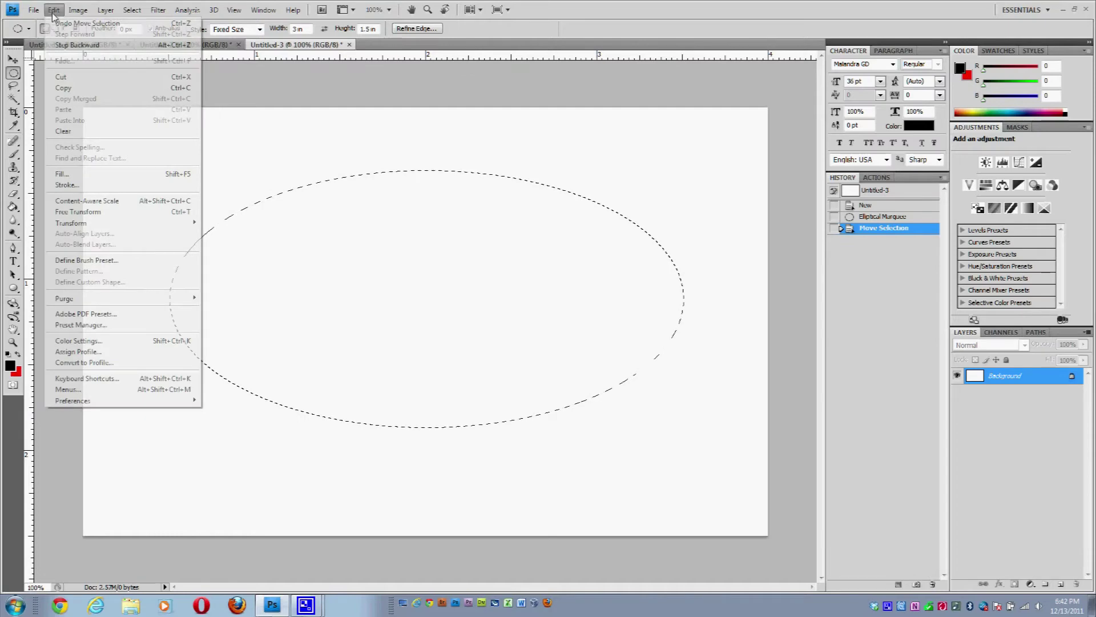
Stroke the oval selection with a 3 px black line, then deselect it.
{"action": "left_click", "coordinate": [84, 186]}
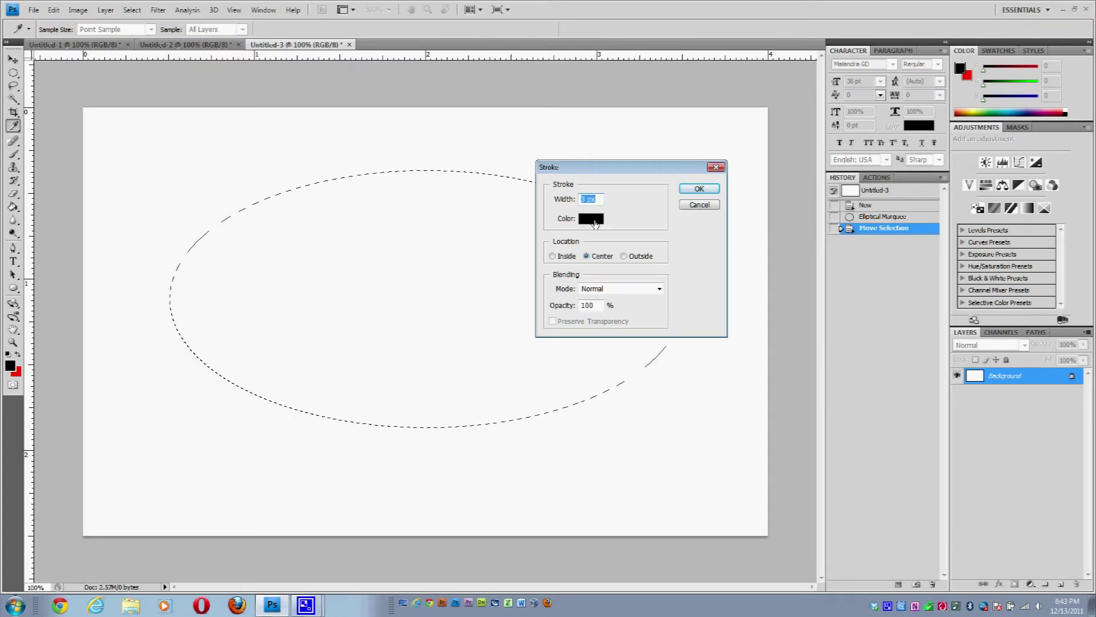
{"action": "left_click", "coordinate": [625, 256]}
{"action": "left_click", "coordinate": [699, 189]}
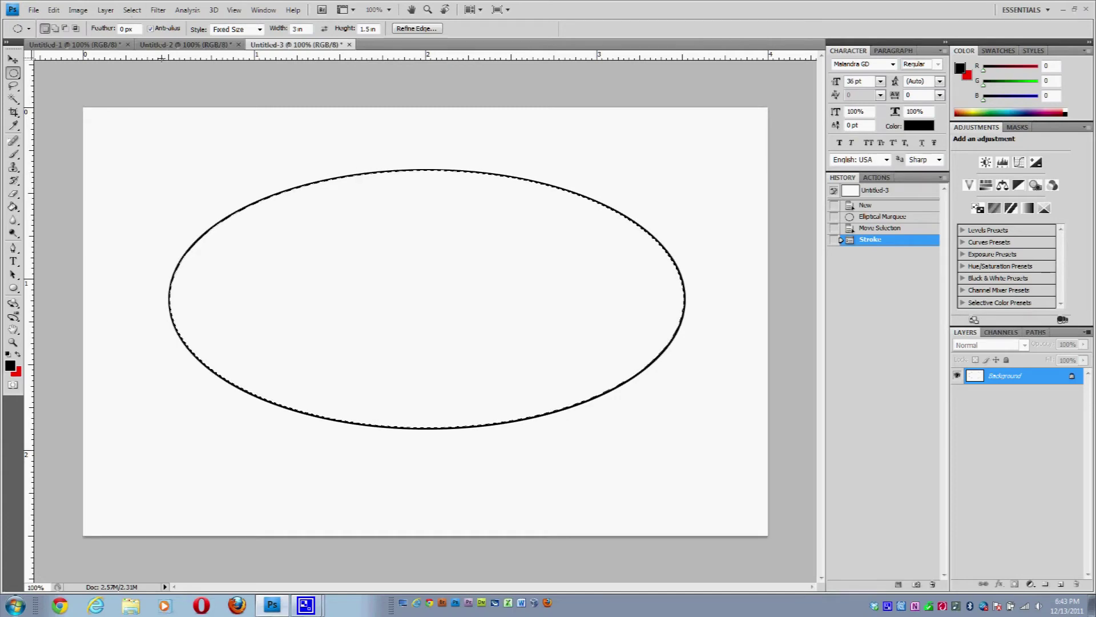
{"action": "left_click", "coordinate": [132, 10]}
{"action": "left_click", "coordinate": [141, 36]}
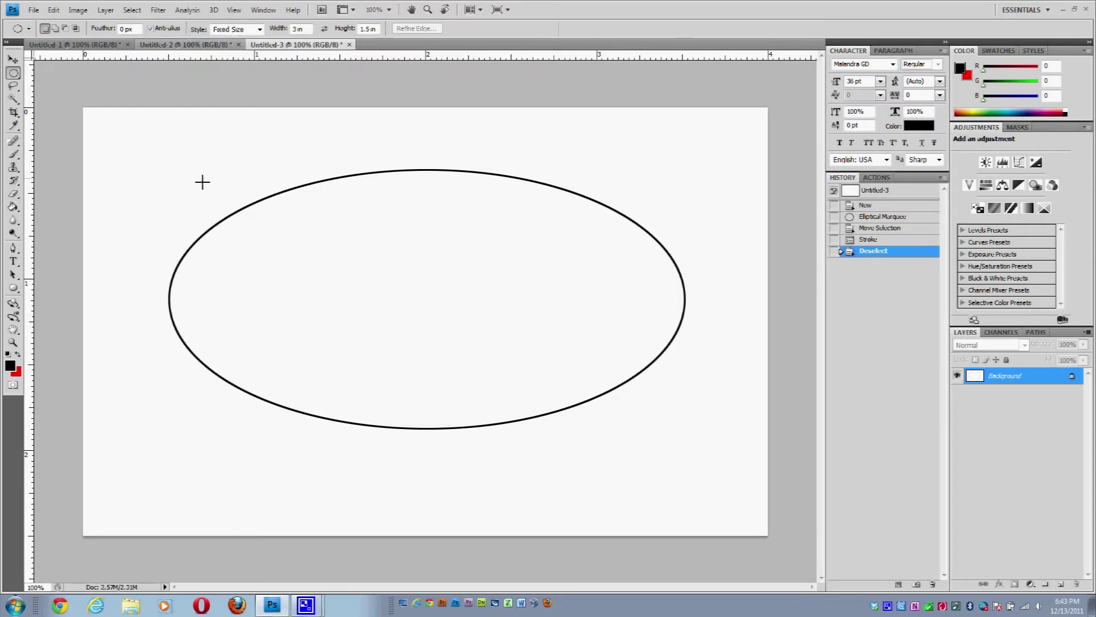
Type 'happy' and 'birthday' on two lines inside the oval and shift the text down-right.
{"action": "left_click", "coordinate": [13, 262]}
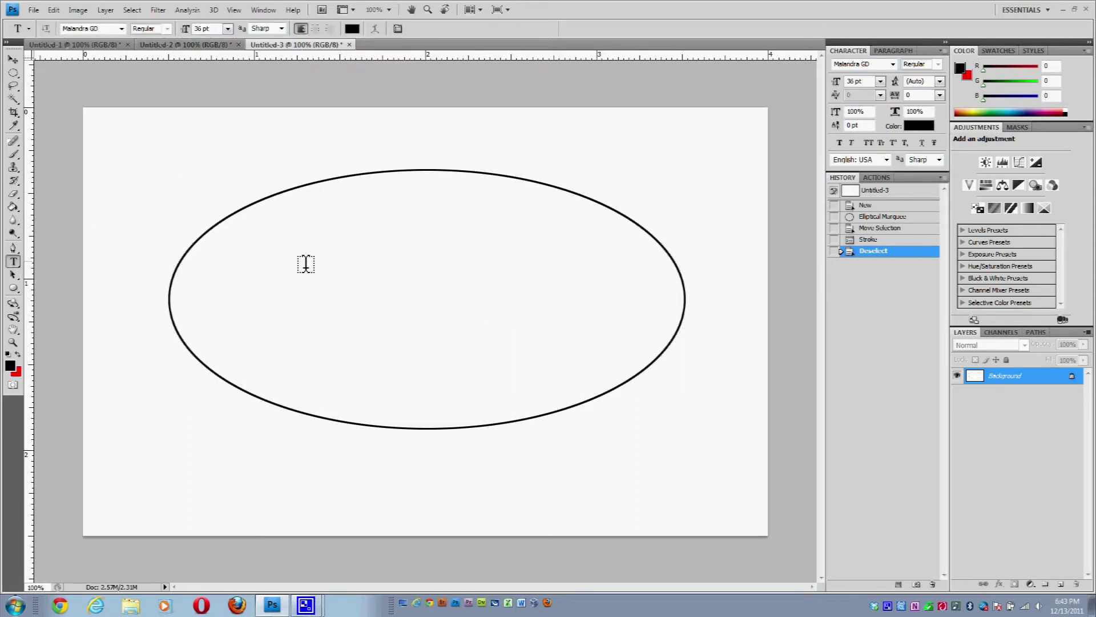
{"action": "left_click", "coordinate": [305, 264]}
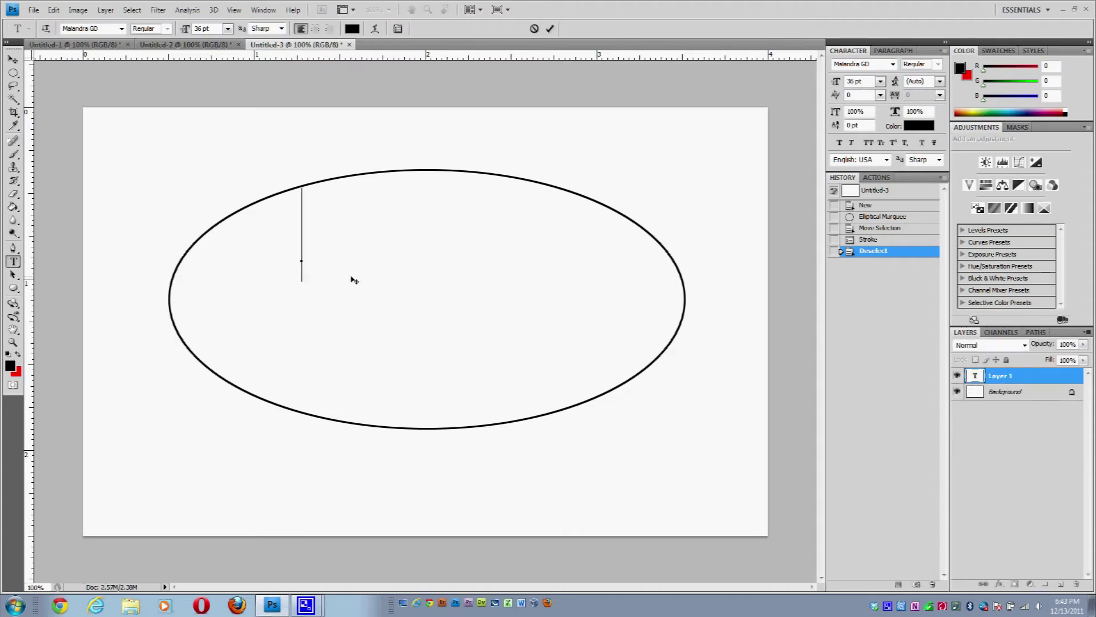
{"action": "type", "text": "h"}
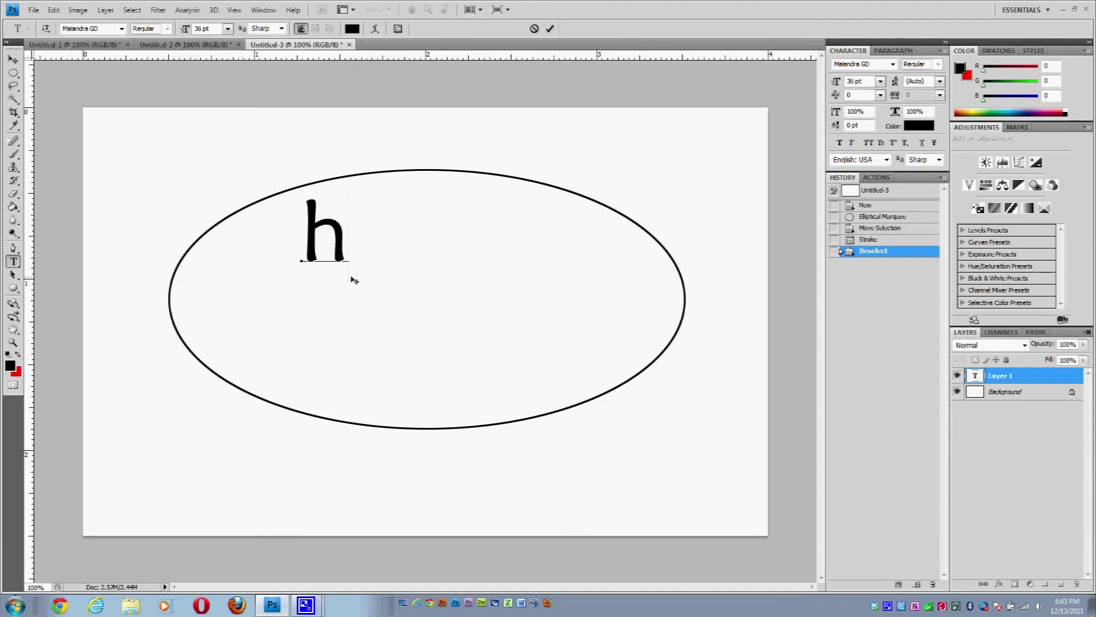
{"action": "type", "text": "app"}
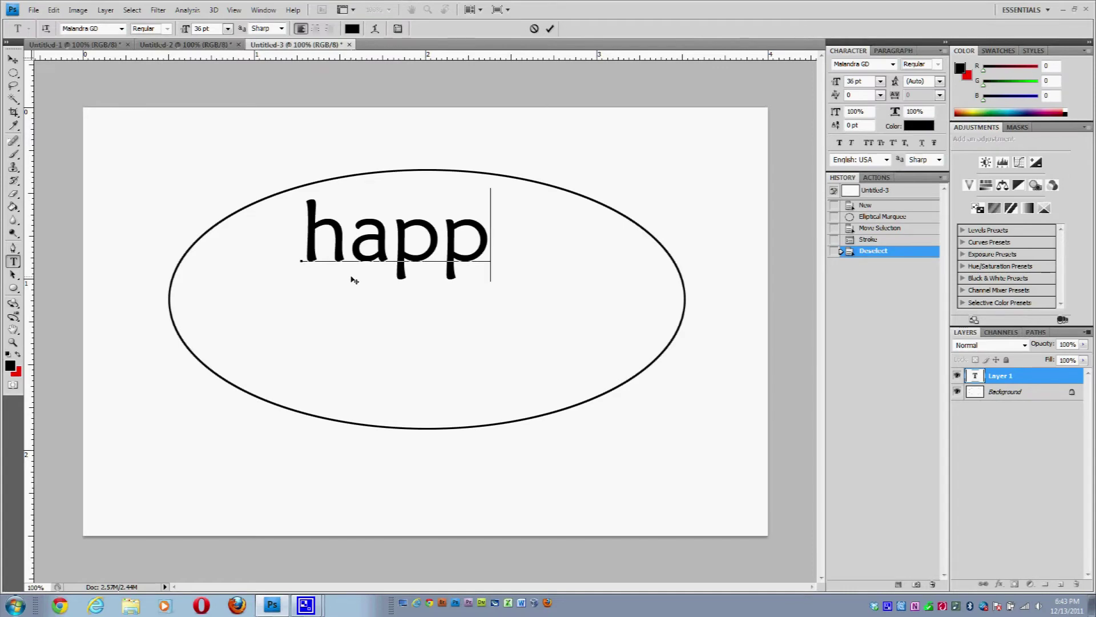
{"action": "type", "text": "y"}
{"action": "key", "text": "Return"}
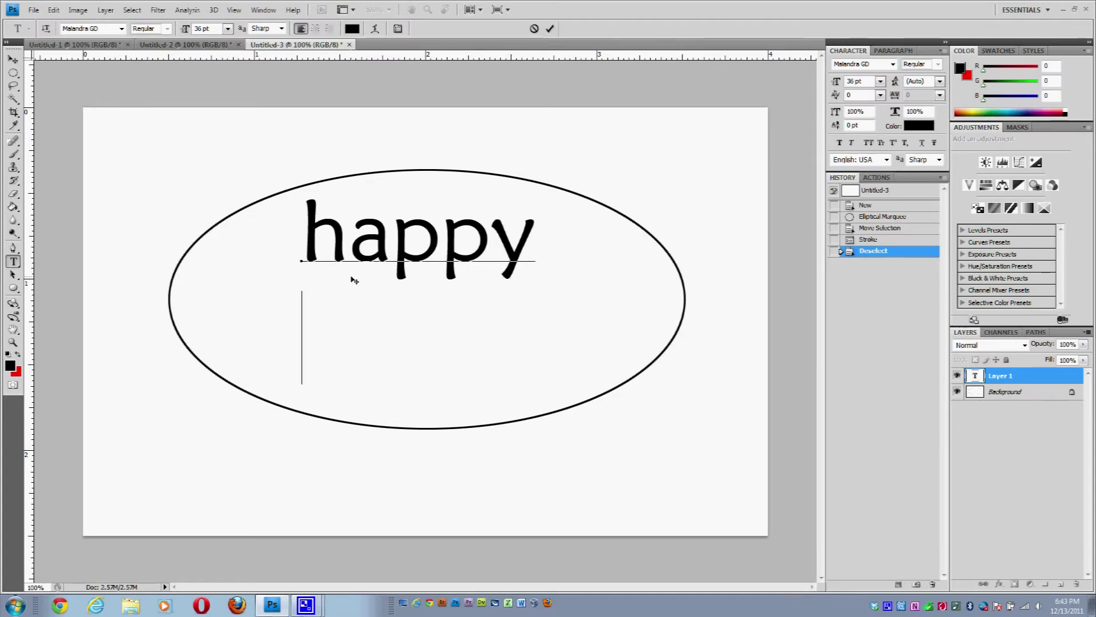
{"action": "type", "text": "birthd"}
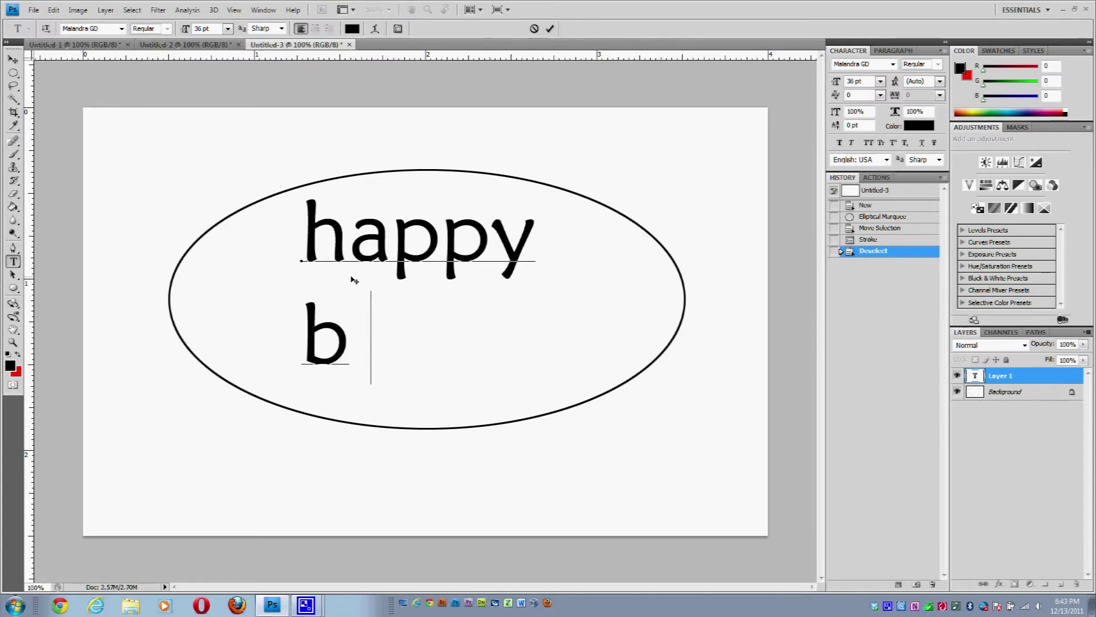
{"action": "type", "text": "ay"}
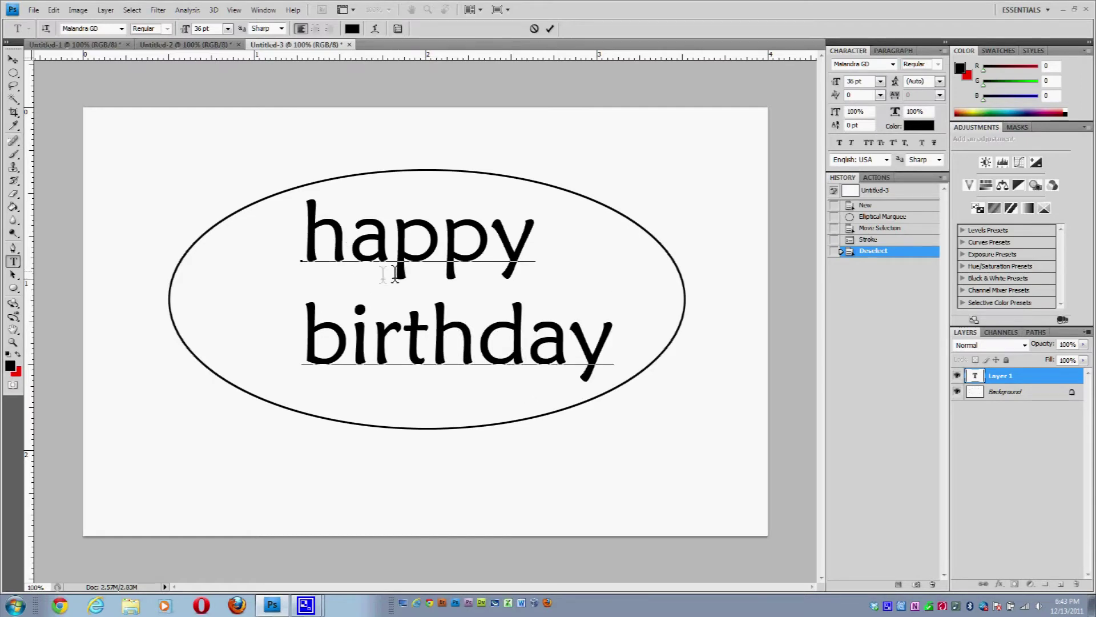
{"action": "left_click", "coordinate": [13, 58]}
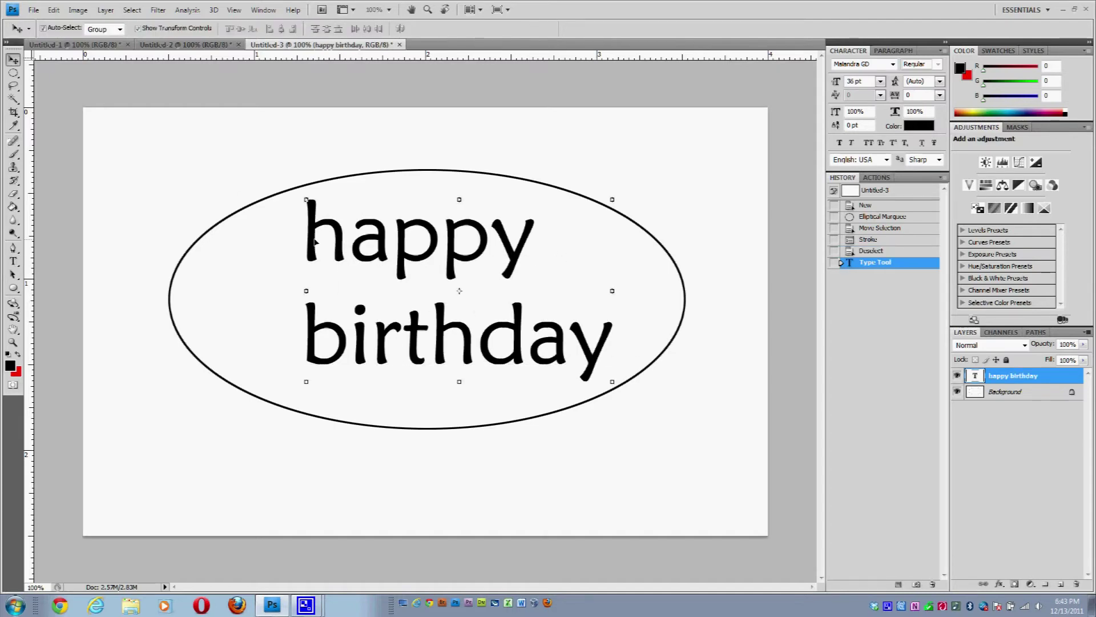
{"action": "mouse_move", "coordinate": [379, 260]}
{"action": "left_mouse_down"}
{"action": "mouse_move", "coordinate": [411, 294]}
{"action": "mouse_move", "coordinate": [381, 264]}
{"action": "left_mouse_up"}
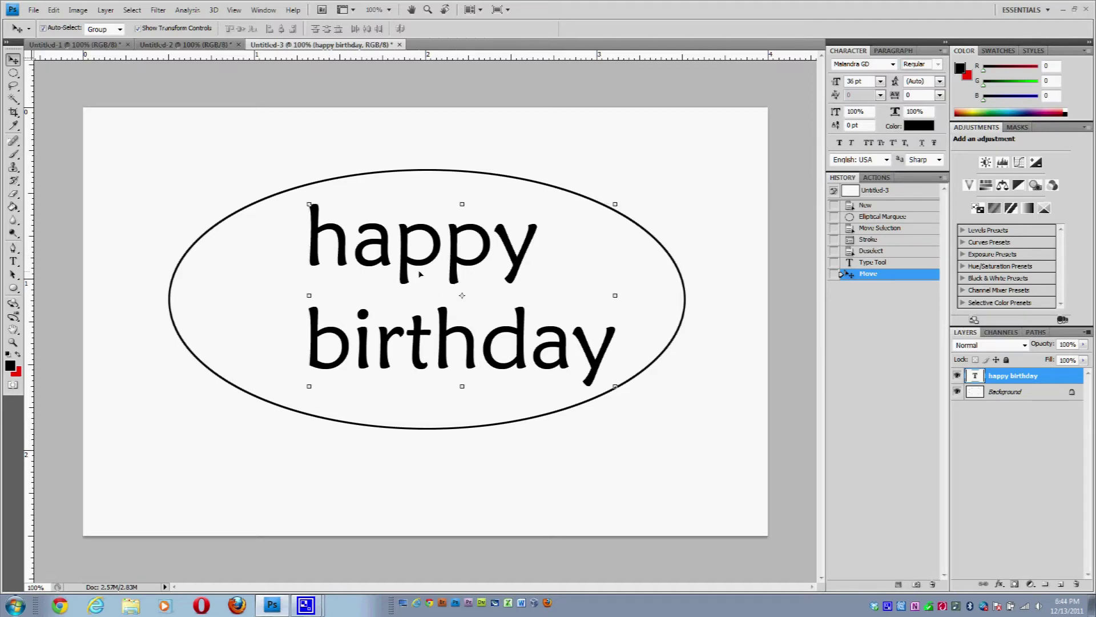
Delete 'birthday' from the text layer, leaving only 'happy', and shift it slightly right.
{"action": "double_click", "coordinate": [975, 377]}
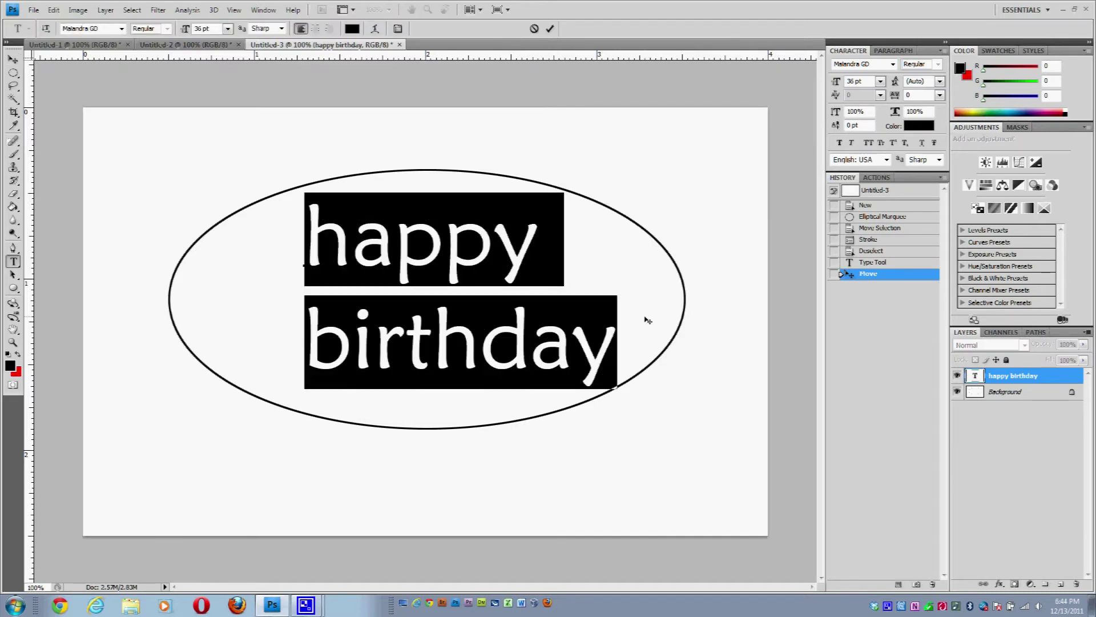
{"action": "left_click_drag", "start_coordinate": [636, 345], "coordinate": [305, 331]}
{"action": "left_click", "coordinate": [306, 334]}
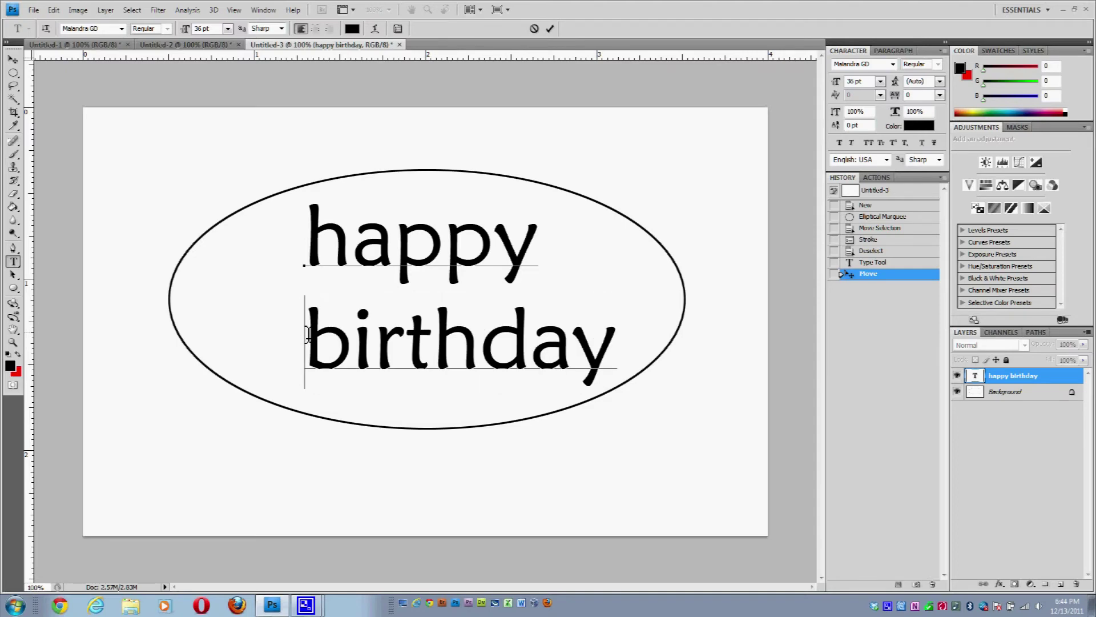
{"action": "key", "text": "Delete"}
{"action": "key", "text": "Delete"}
{"action": "key", "text": "Delete"}
{"action": "key", "text": "Delete"}
{"action": "key", "text": "Delete"}
{"action": "key", "text": "Delete"}
{"action": "key", "text": "Delete"}
{"action": "key", "text": "Delete"}
{"action": "left_click", "coordinate": [17, 60]}
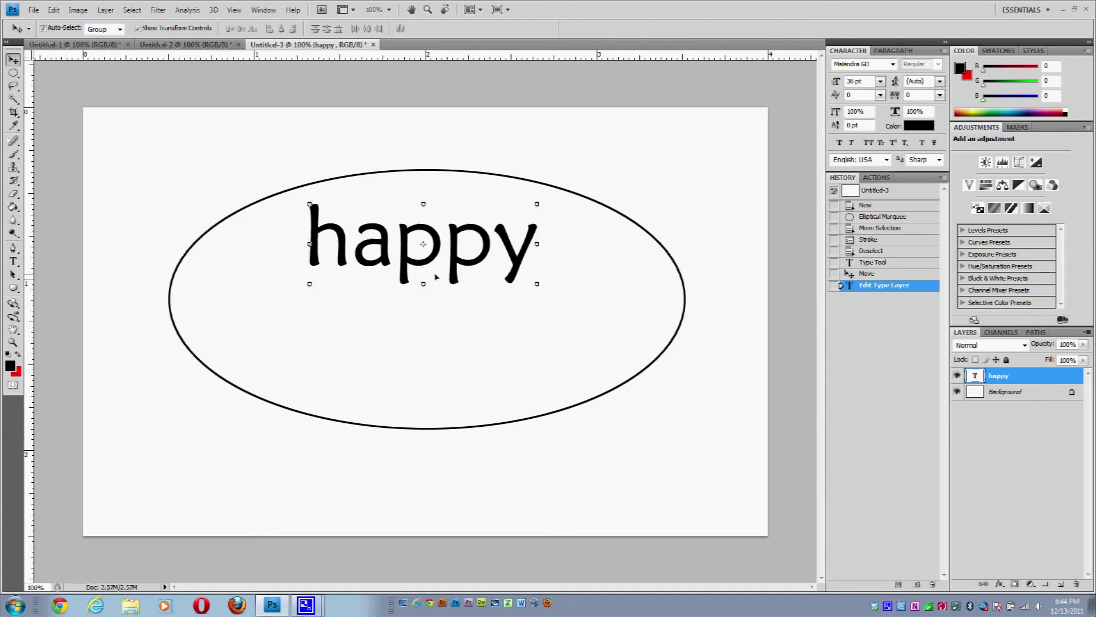
{"action": "left_click_drag", "start_coordinate": [435, 276], "coordinate": [456, 281]}
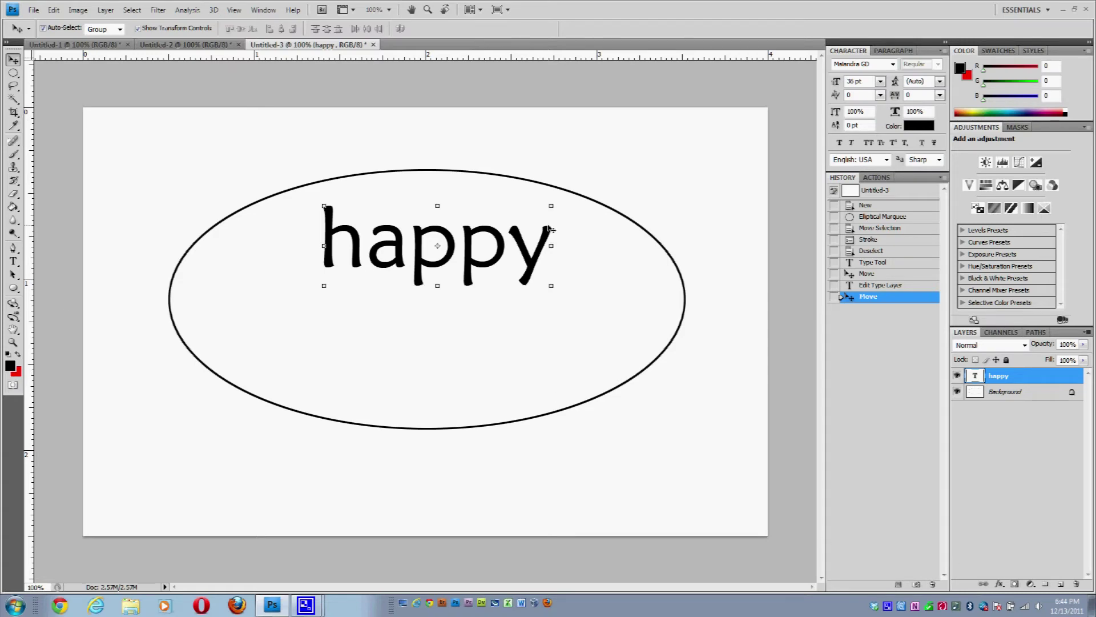
Add a new text layer below reading 'birthday'.
{"action": "left_click", "coordinate": [14, 266]}
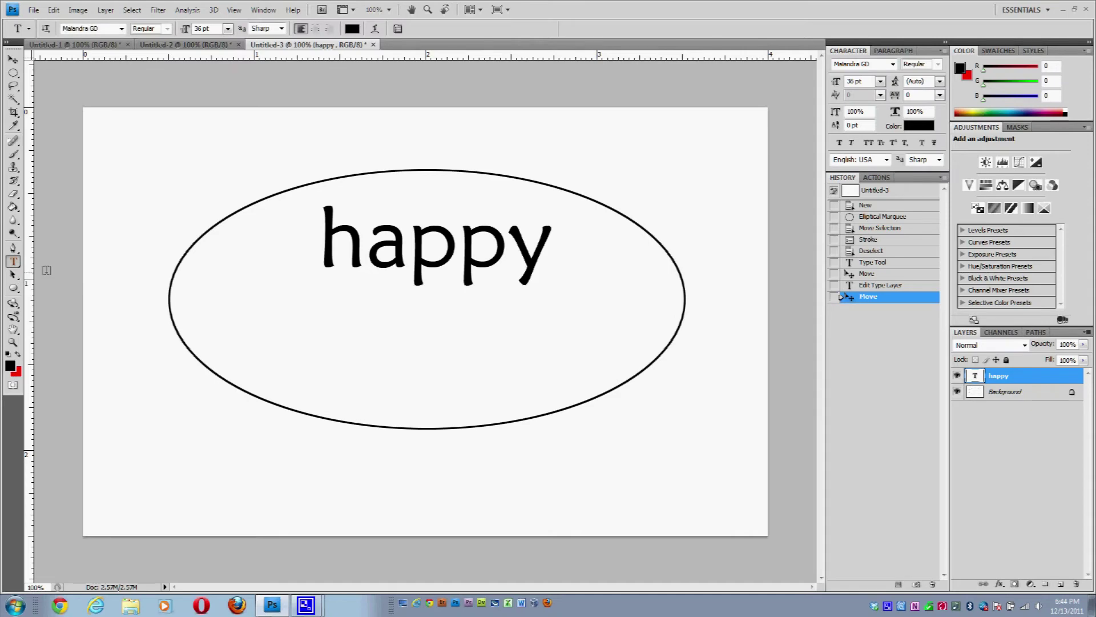
{"action": "left_click", "coordinate": [351, 330]}
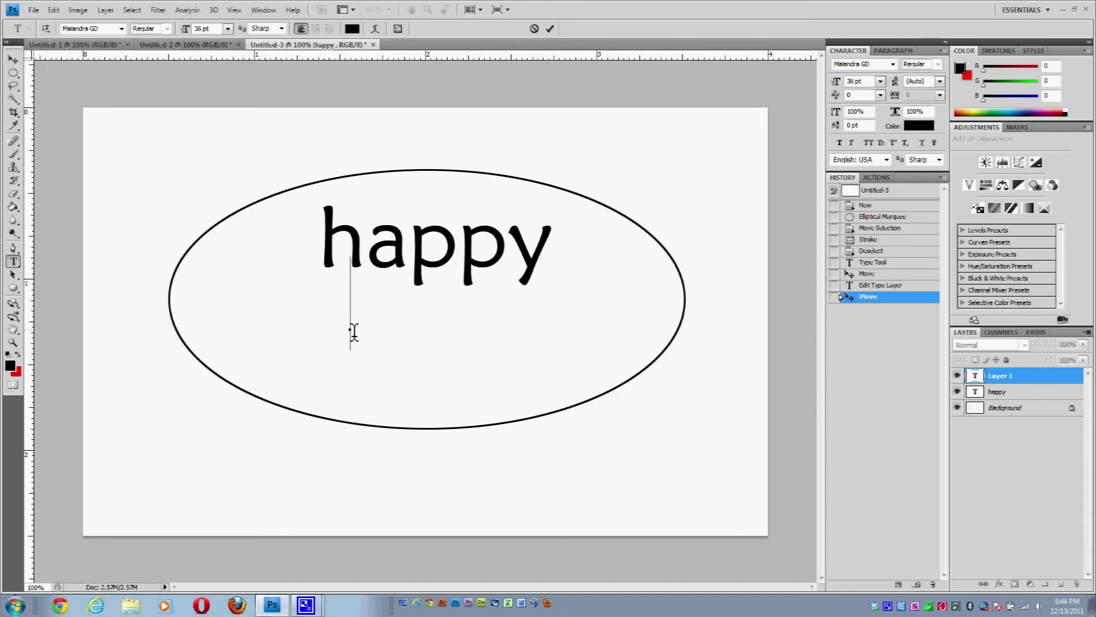
{"action": "type", "text": "brith"}
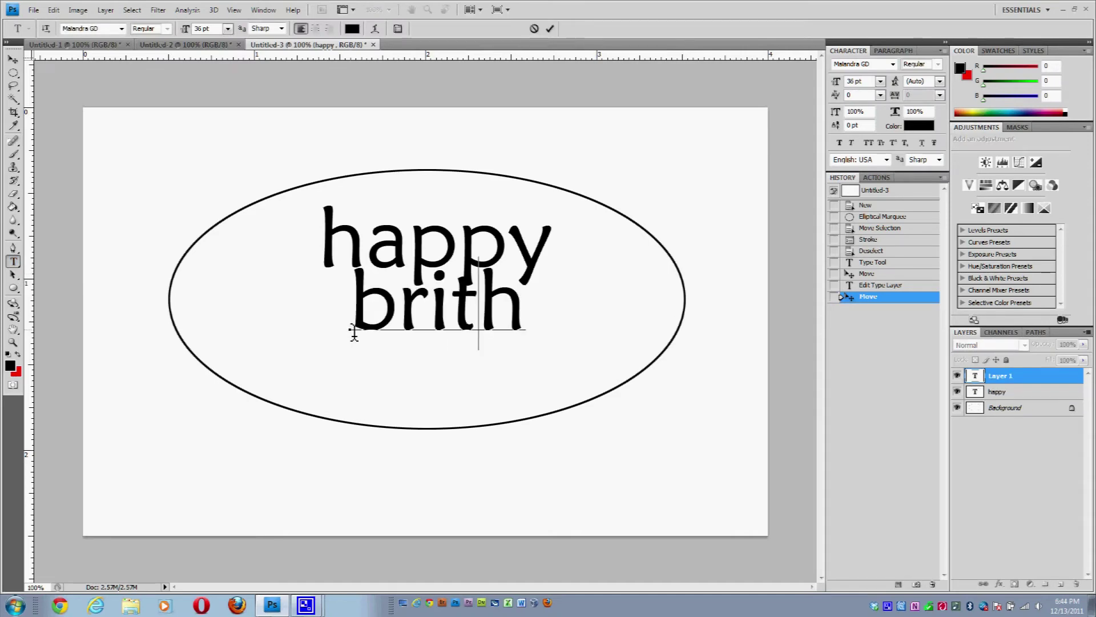
{"action": "key", "text": "BackSpace"}
{"action": "key", "text": "BackSpace"}
{"action": "key", "text": "BackSpace"}
{"action": "key", "text": "BackSpace"}
{"action": "type", "text": "i"}
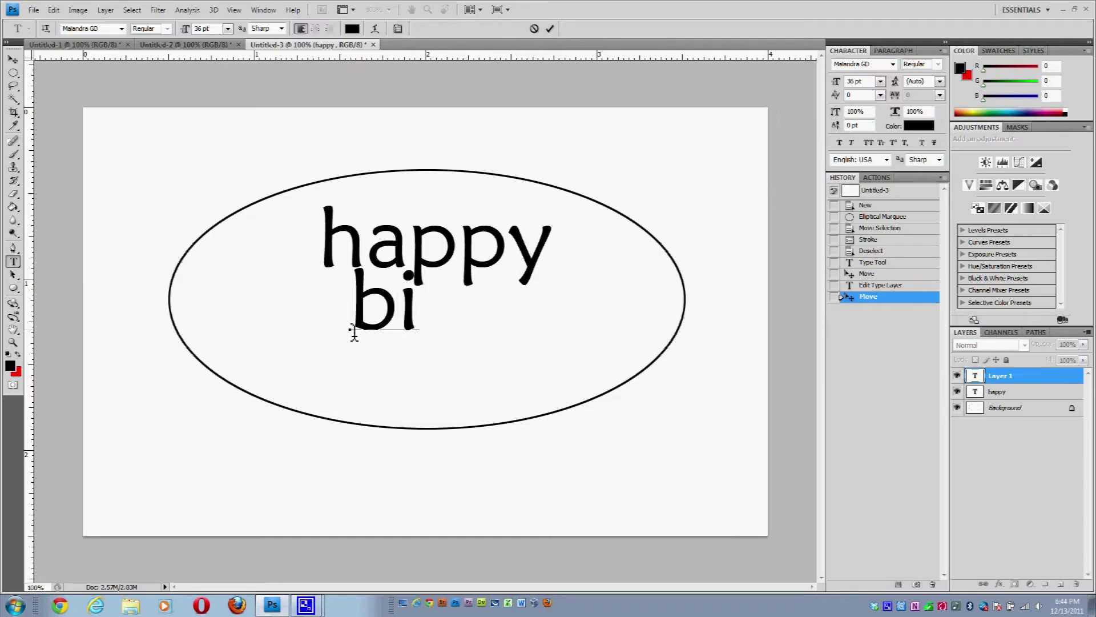
{"action": "type", "text": "rthday"}
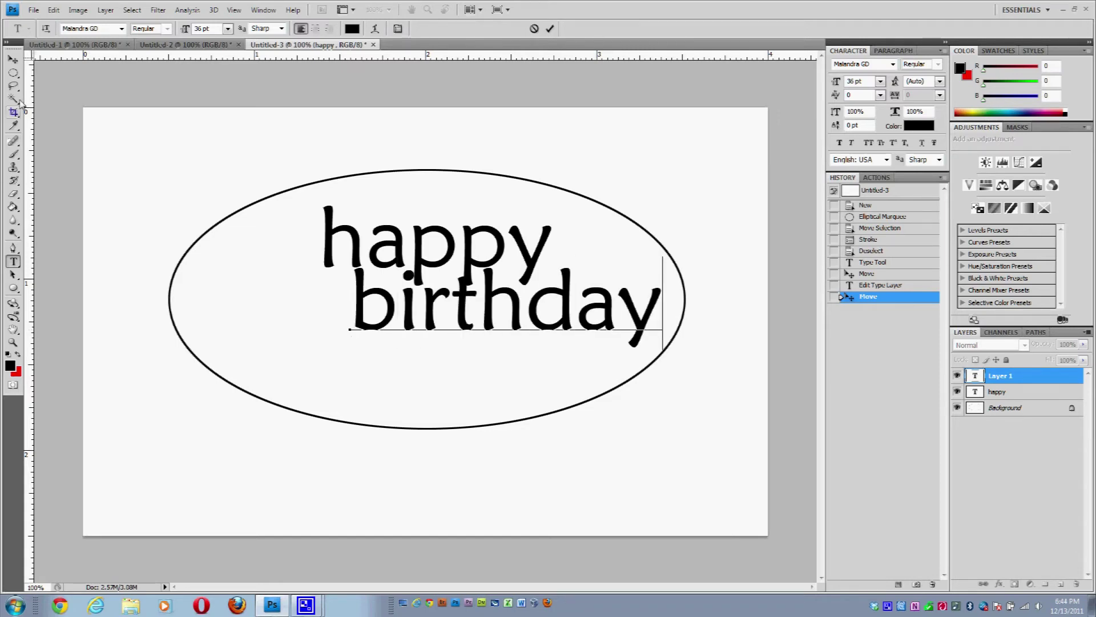
Move 'birthday' about 34 px left and nudge 'happy' left so both sit centred in the oval.
{"action": "left_click", "coordinate": [12, 61]}
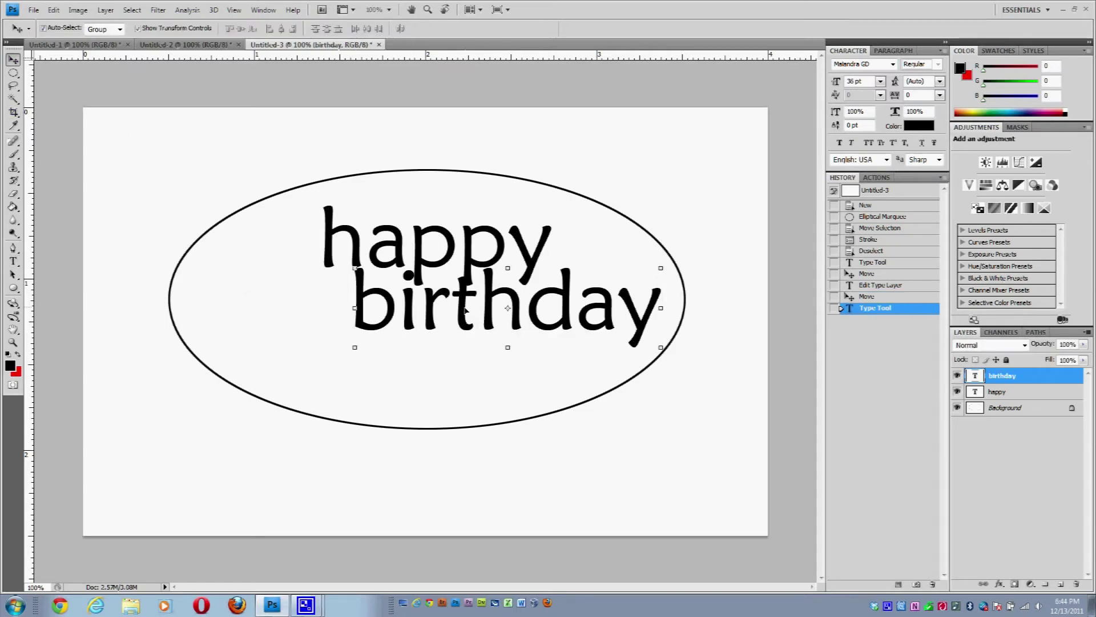
{"action": "left_click_drag", "start_coordinate": [442, 313], "coordinate": [396, 325]}
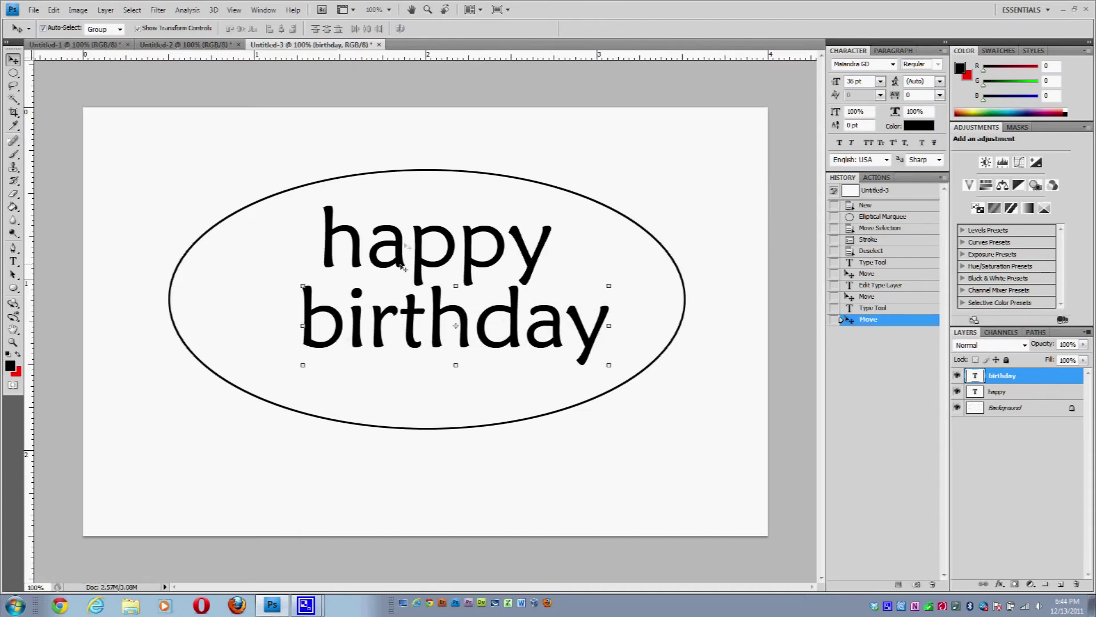
{"action": "left_click", "coordinate": [408, 251]}
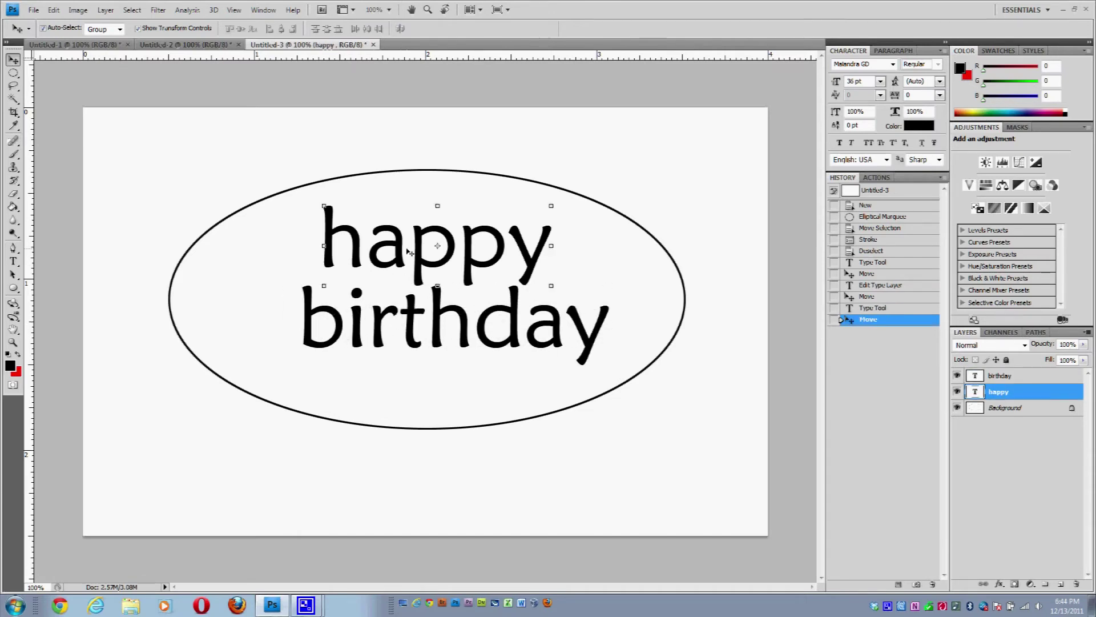
{"action": "key", "text": "Left"}
{"action": "key", "text": "Left"}
{"action": "key", "text": "Left"}
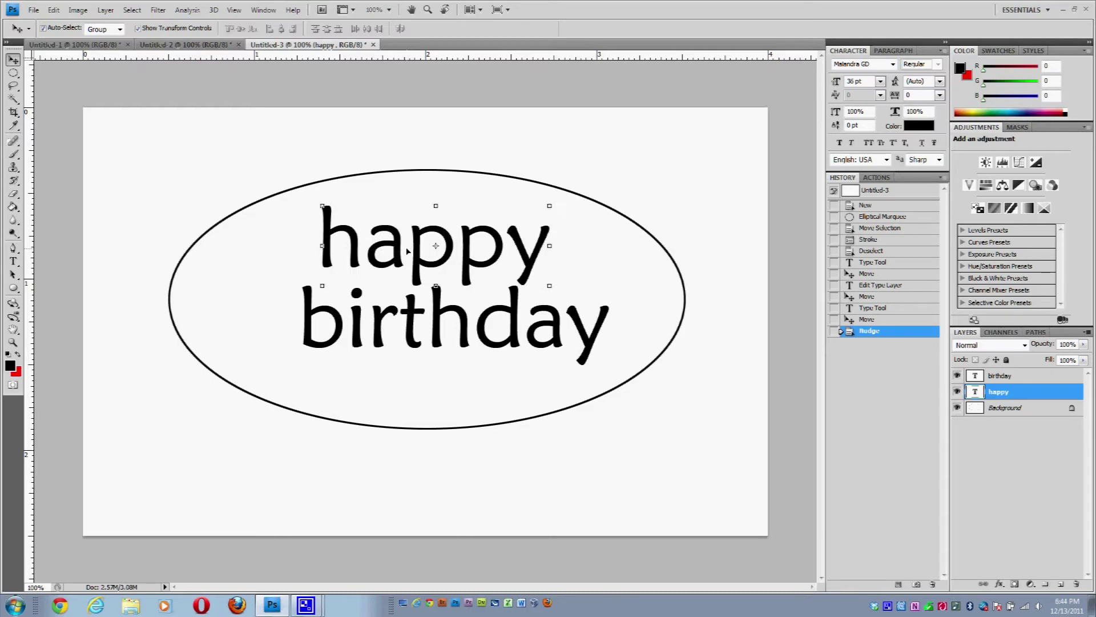
{"action": "key", "text": "Left"}
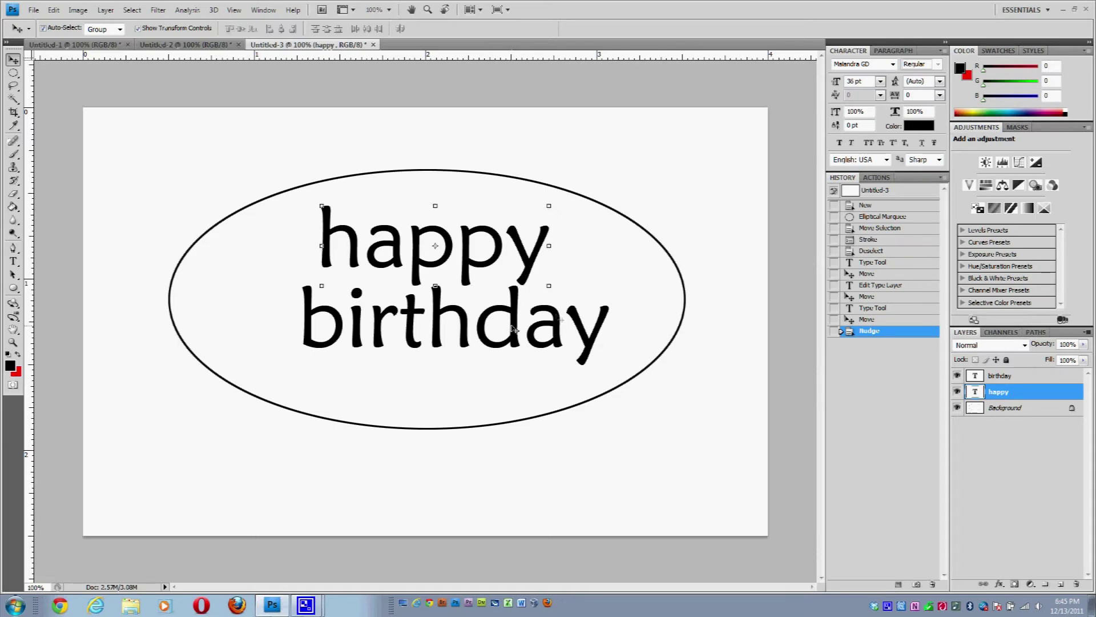
{"action": "left_click", "coordinate": [595, 274]}
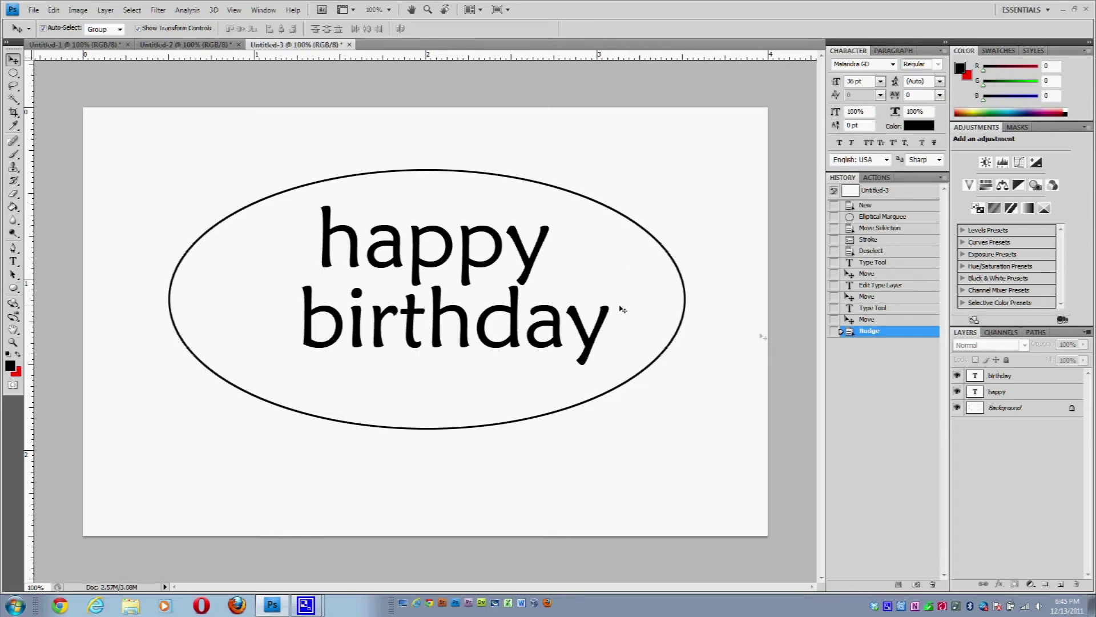
Turn off the Background layer's visibility in the Layers panel.
{"action": "left_click", "coordinate": [958, 408]}
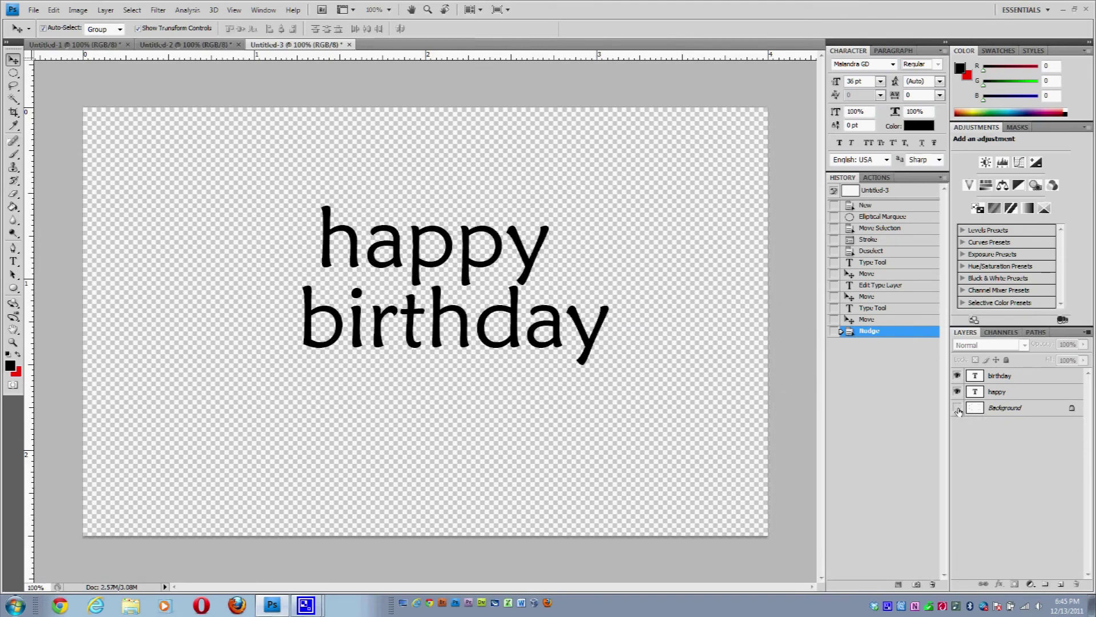